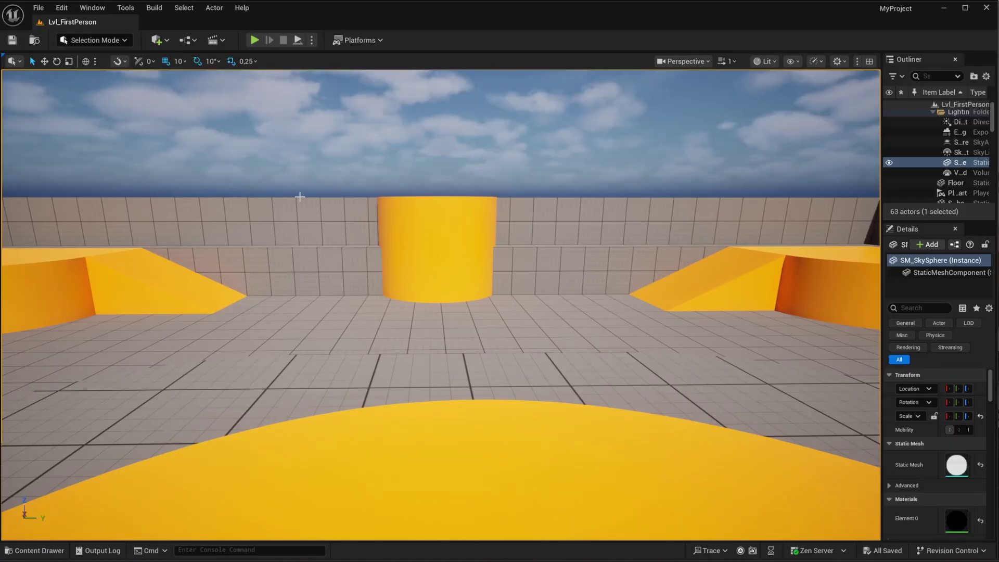
- Play-test Lvl_FirstPerson in the editor with Alt+P, moving the player, then stop with Esc
{"action": "key", "text": "alt+p"}
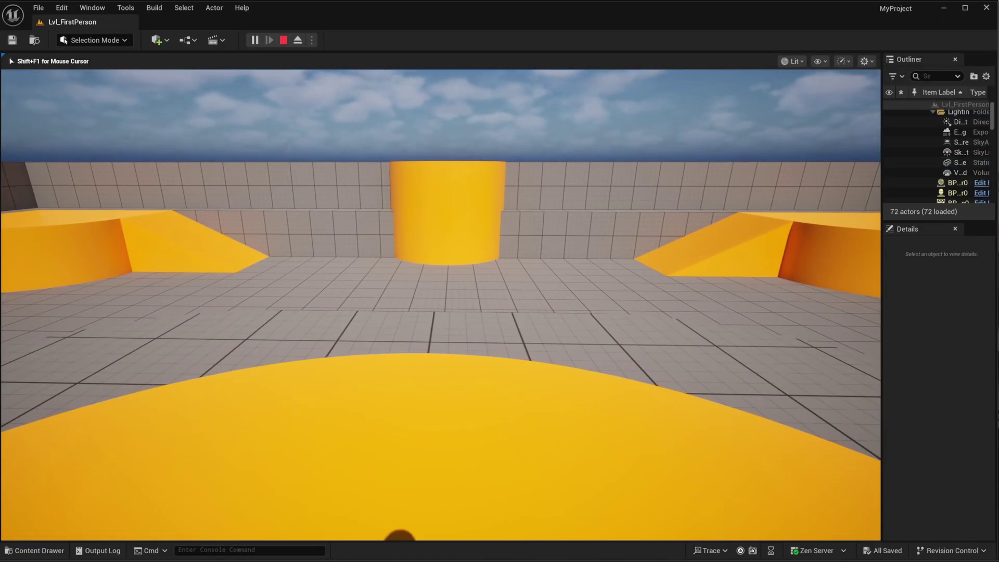
{"action": "key", "text": "s"}
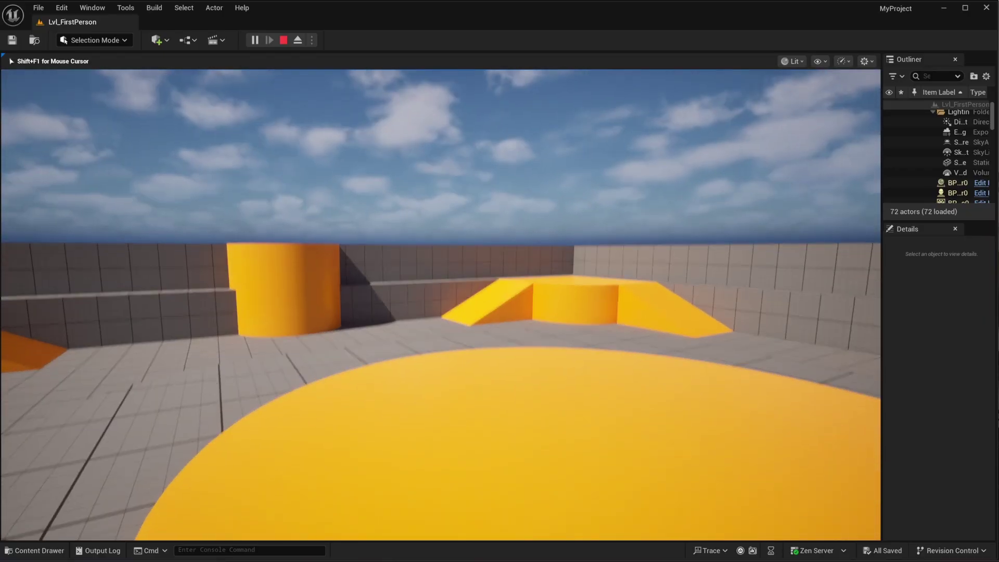
{"action": "key", "text": "Escape"}
- Fly the editor camera back and around the arena toward the yellow disc
{"action": "key", "text": "s"}
{"action": "right_click_drag", "start_coordinate": [317, 176], "coordinate": [453, 228]}
{"action": "key", "text": "a"}
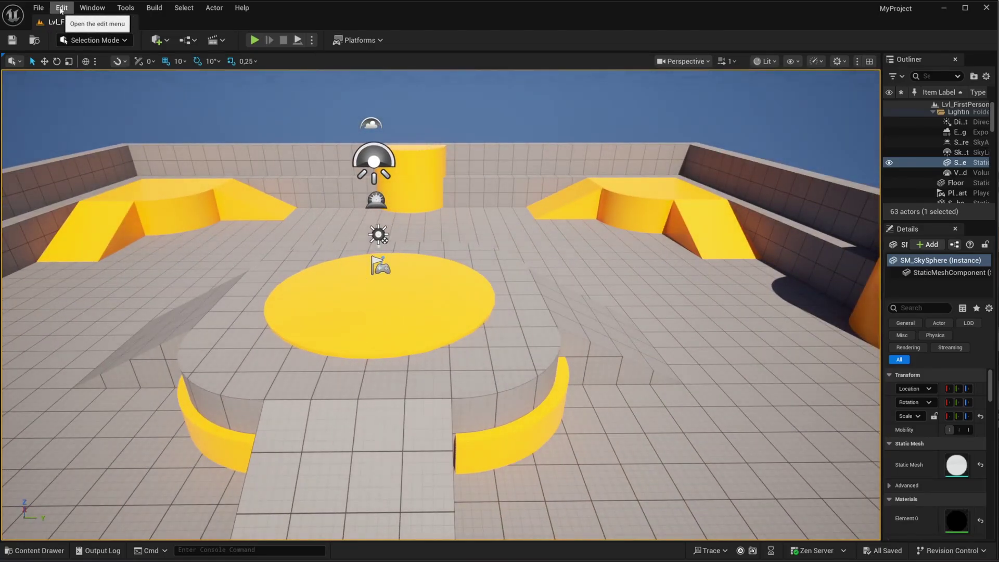
- Open Editor Preferences at the Keyboard Shortcuts settings
{"action": "left_click", "coordinate": [61, 8]}
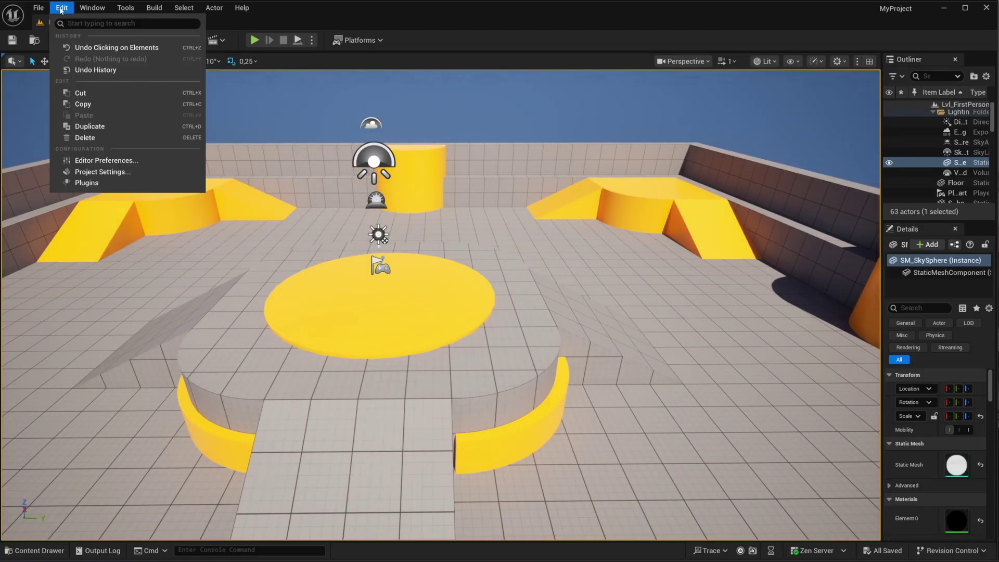
{"action": "left_click", "coordinate": [86, 162]}
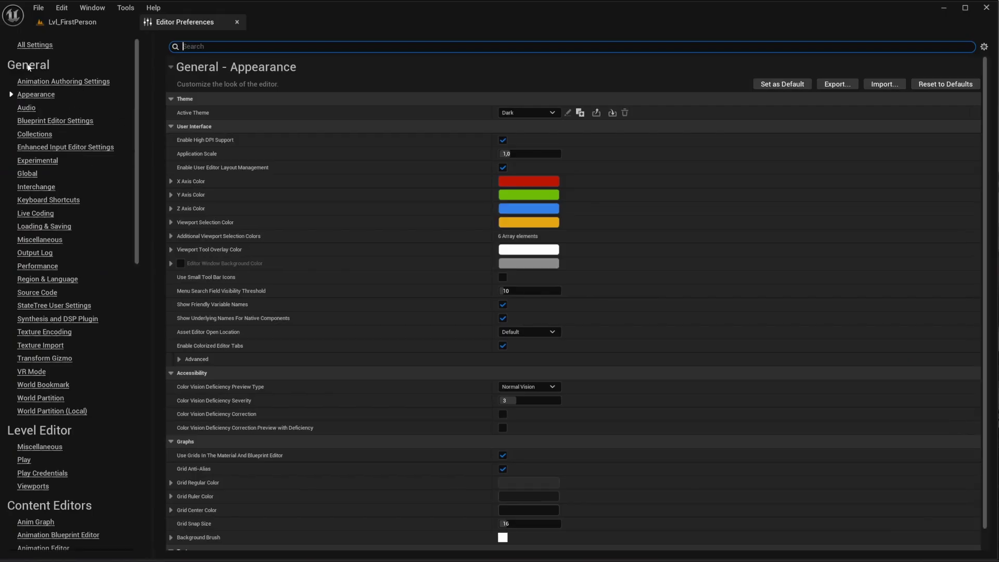
{"action": "left_click", "coordinate": [44, 201]}
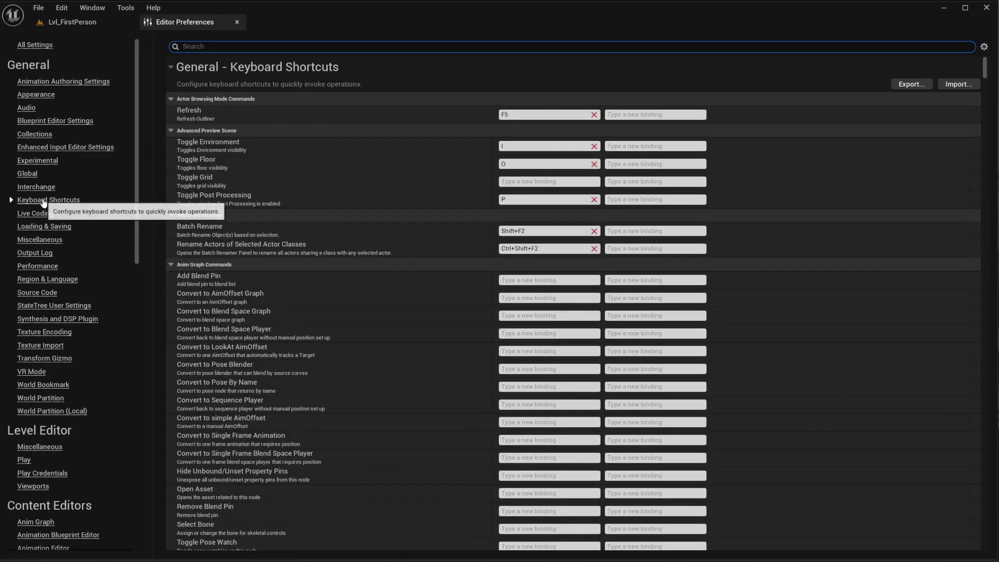
- Filter the shortcuts by 'viewport na' and edit the Backward navigation key
{"action": "left_click", "coordinate": [211, 48]}
{"action": "type", "text": "viewport navi"}
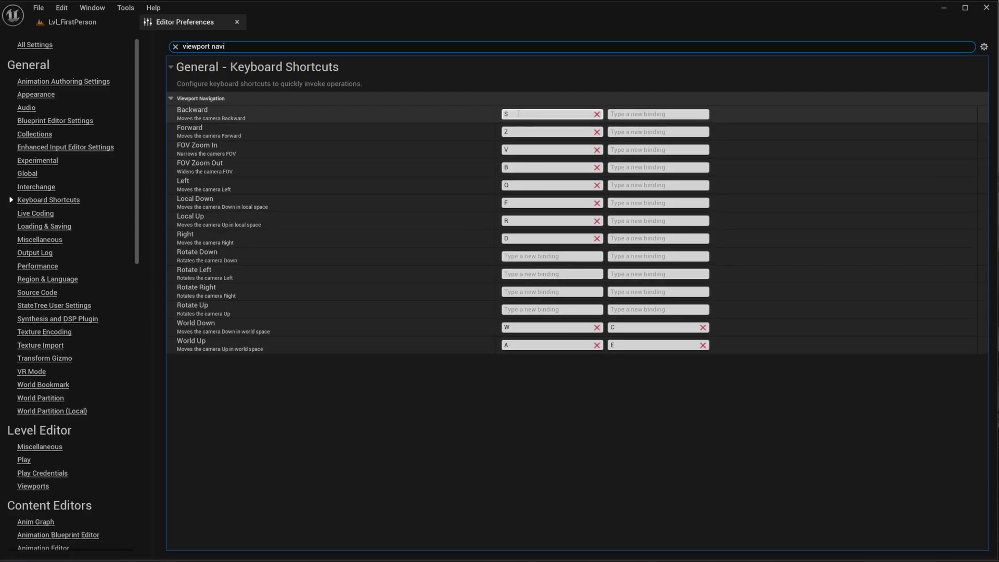
{"action": "left_click", "coordinate": [530, 115]}
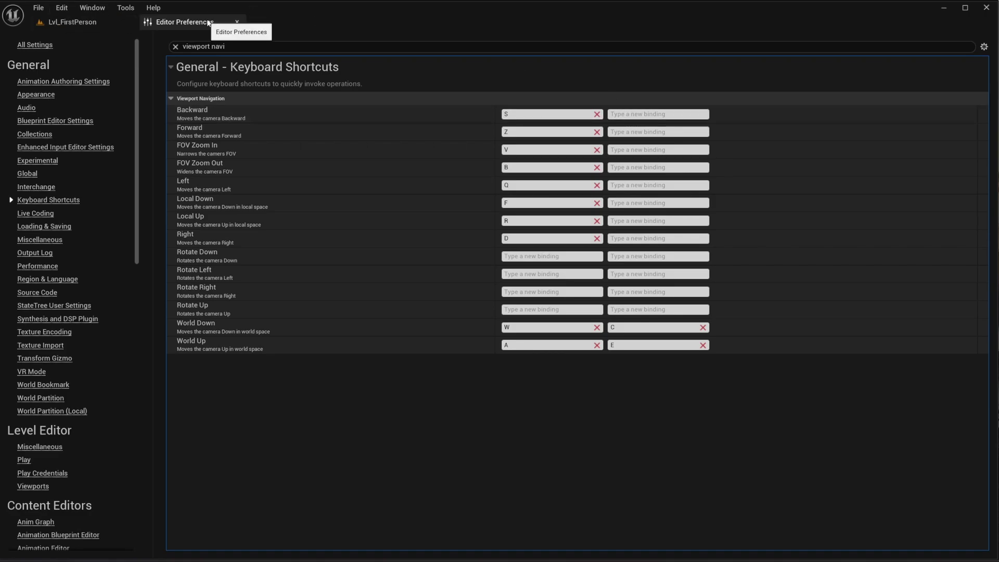
- Close Editor Preferences, test viewport flying with D, S and W, then open the Content Drawer
{"action": "left_click", "coordinate": [234, 22]}
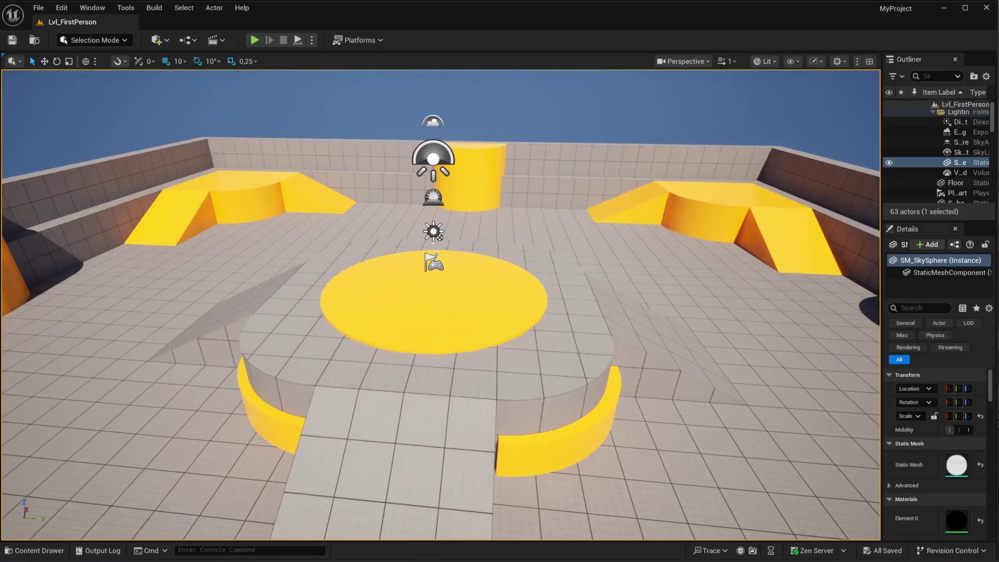
{"action": "key", "text": "d"}
{"action": "key", "text": "s"}
{"action": "key", "text": "w"}
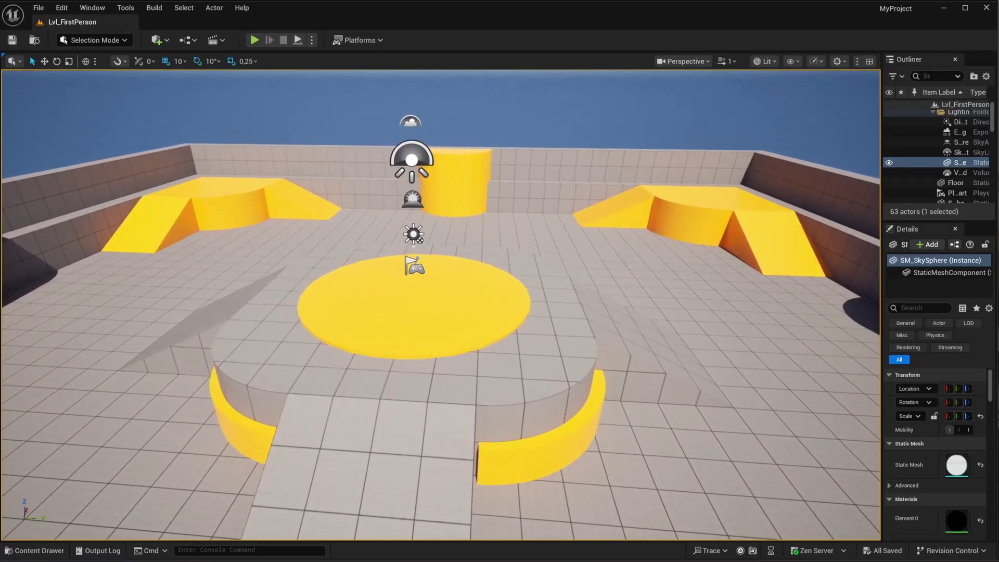
{"action": "right_click_drag", "start_coordinate": [481, 292], "coordinate": [475, 294]}
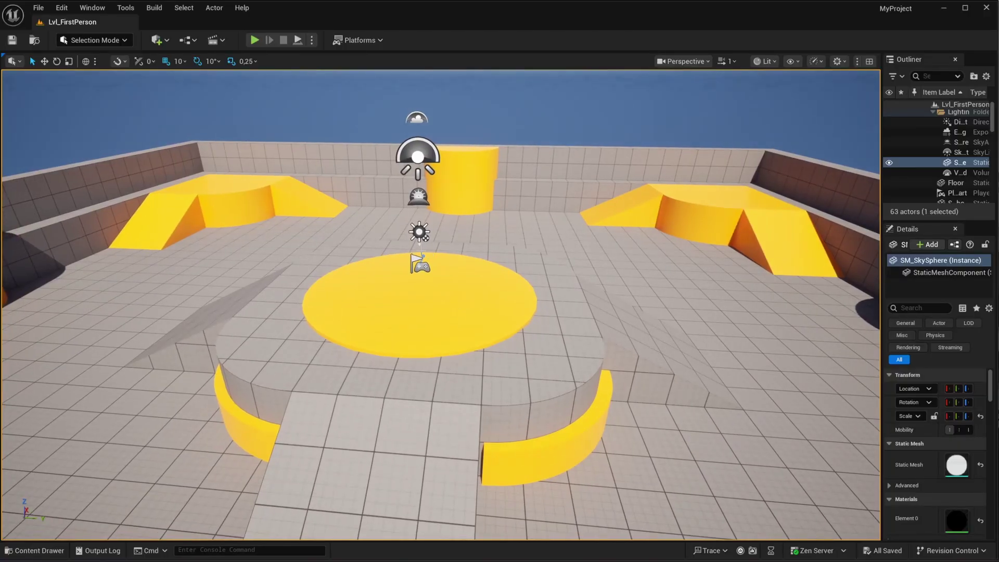
{"action": "key", "text": "ctrl+space"}
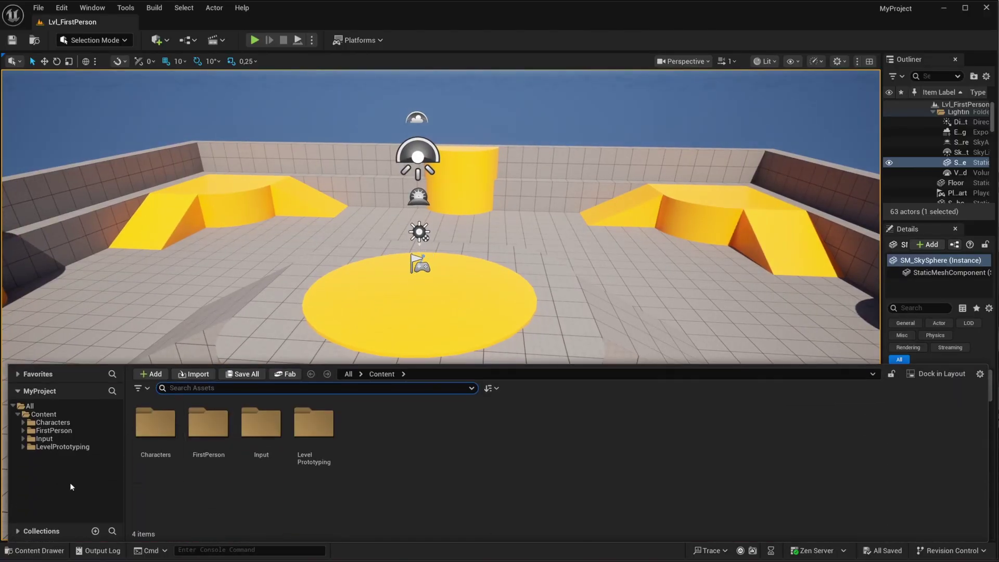
- Open IMC_Default from the Input folder and expand Mappings down to IA_Move's key bindings
{"action": "double_click", "coordinate": [261, 423]}
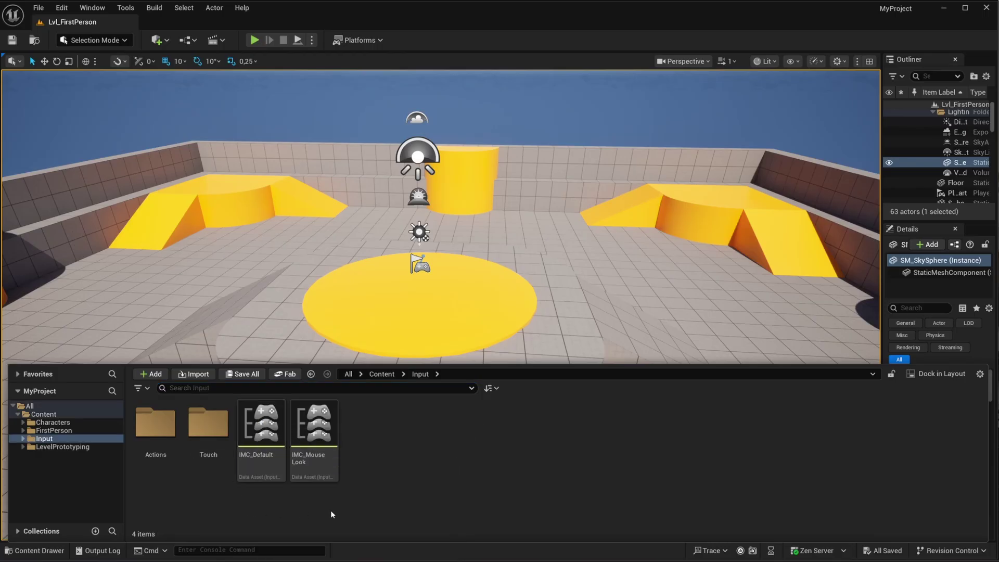
{"action": "left_click", "coordinate": [266, 454]}
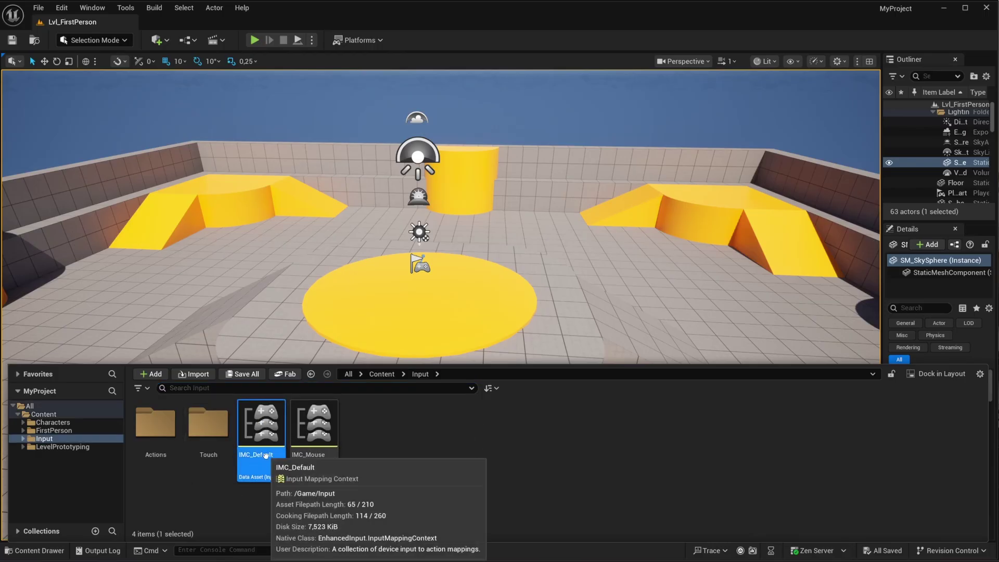
{"action": "double_click", "coordinate": [266, 451]}
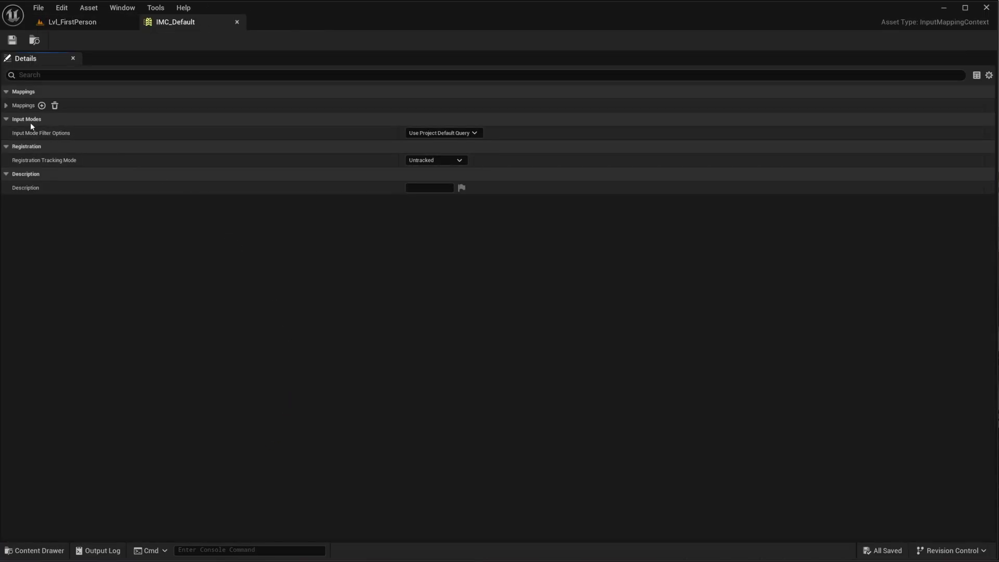
{"action": "left_click", "coordinate": [7, 93]}
{"action": "left_click", "coordinate": [8, 96]}
{"action": "left_click", "coordinate": [6, 105]}
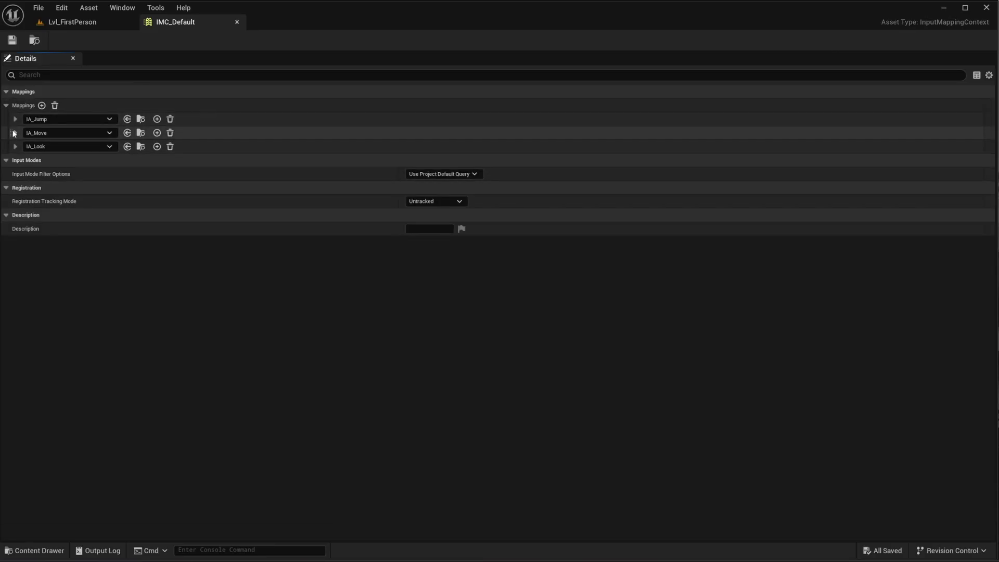
{"action": "left_click", "coordinate": [15, 133]}
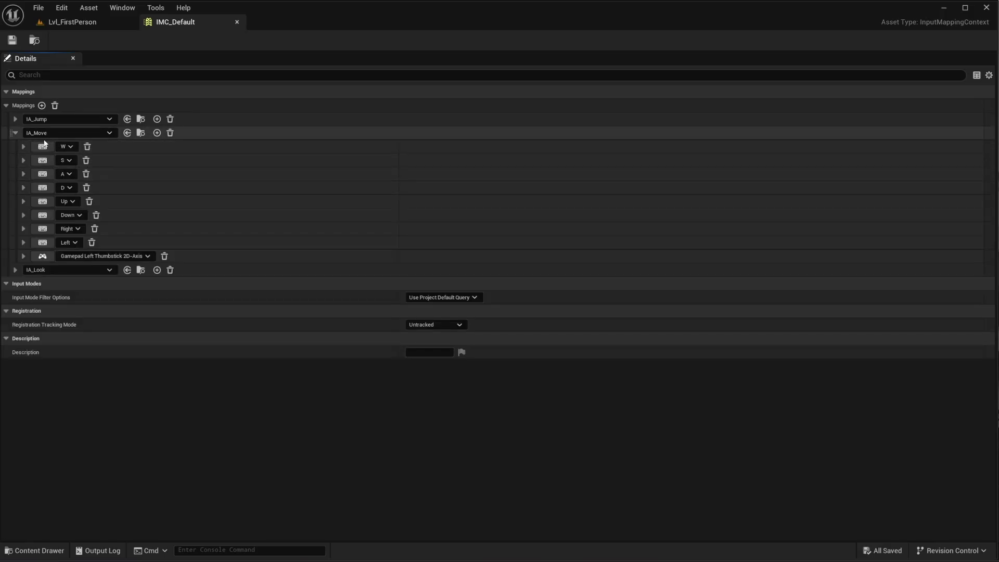
- Add a new key mapping to IA_Move and bind it to Q
{"action": "left_click", "coordinate": [157, 133]}
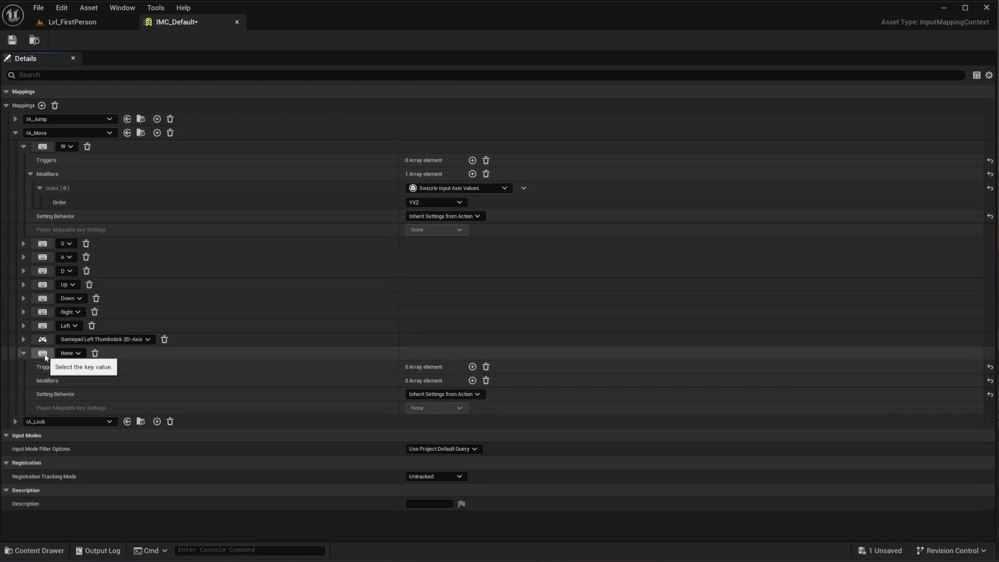
{"action": "left_click", "coordinate": [44, 355]}
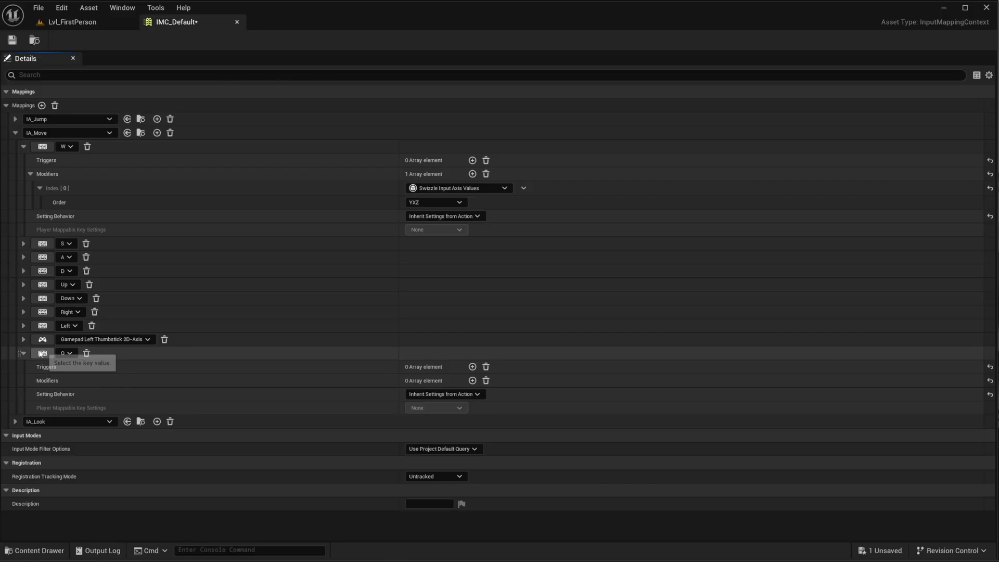
{"action": "key", "text": "q"}
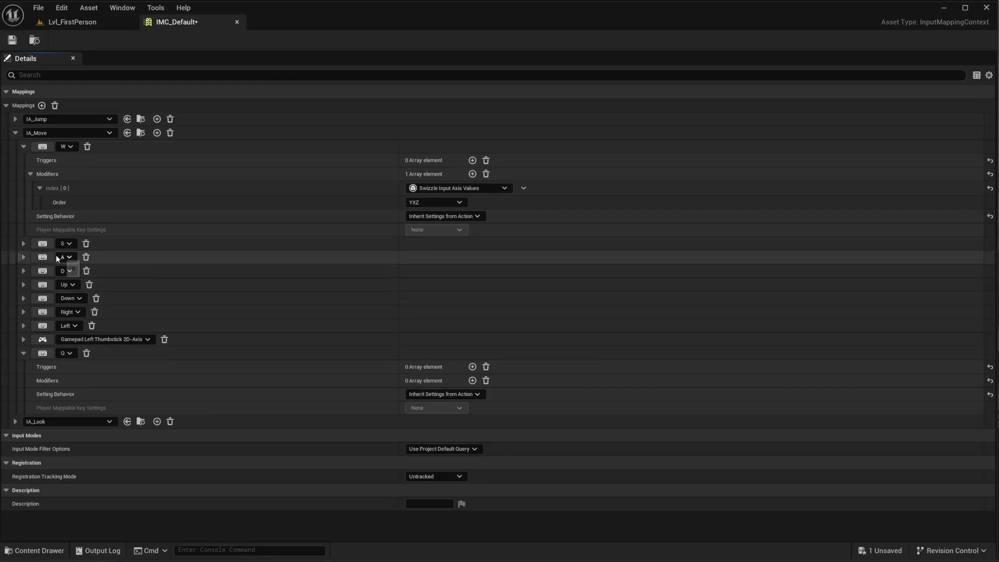
- Check the A mapping's Negate modifier and give the Q mapping a Negate modifier too
{"action": "left_click", "coordinate": [22, 257]}
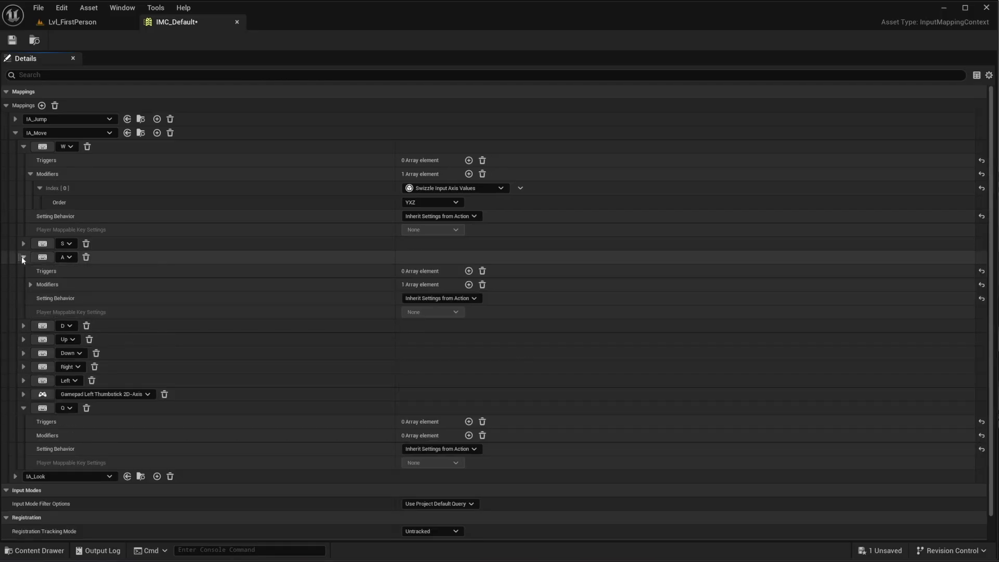
{"action": "left_click", "coordinate": [27, 286]}
{"action": "scroll", "coordinate": [82, 283], "scroll_direction": "down", "scroll_amount": 1}
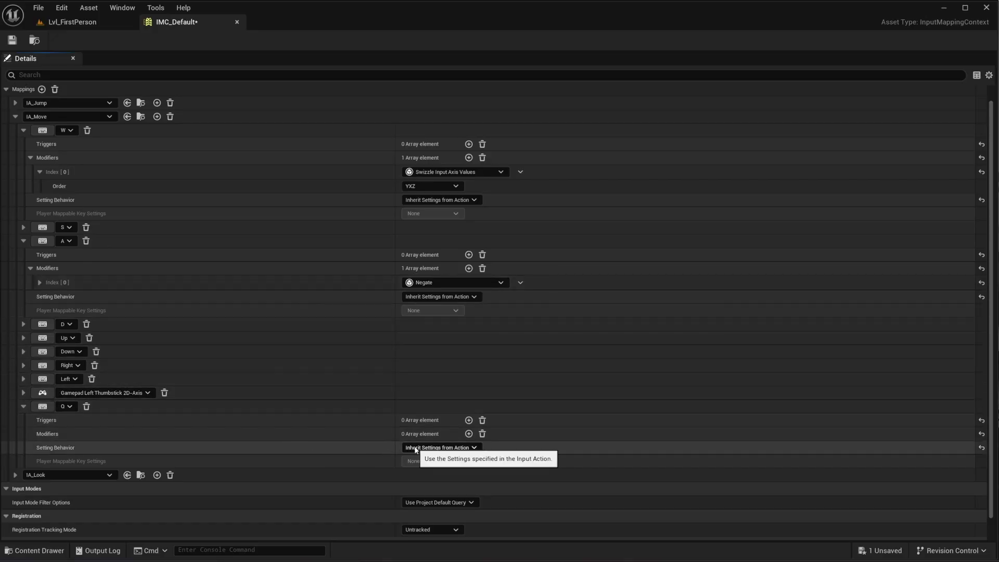
{"action": "left_click", "coordinate": [469, 434]}
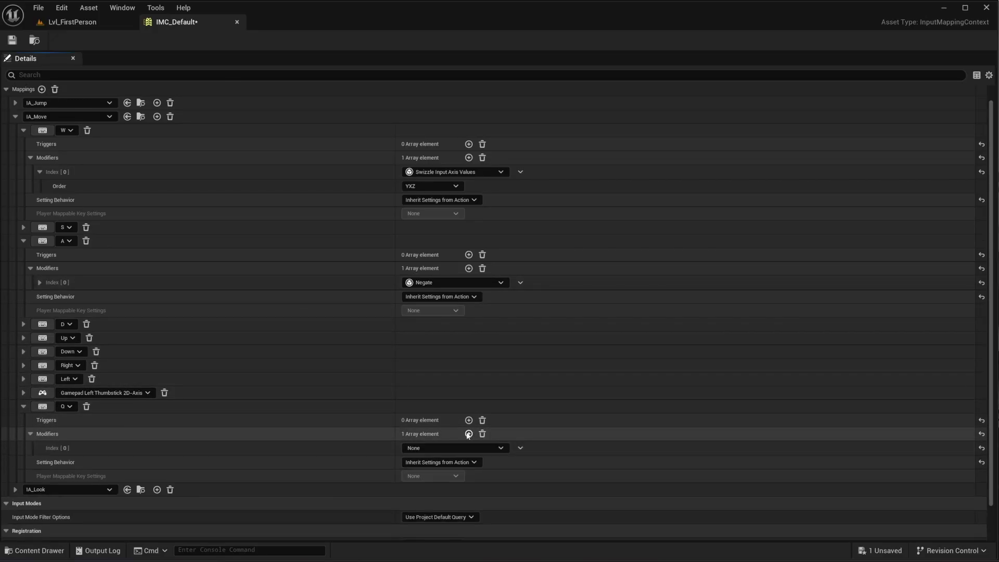
{"action": "left_click", "coordinate": [444, 448]}
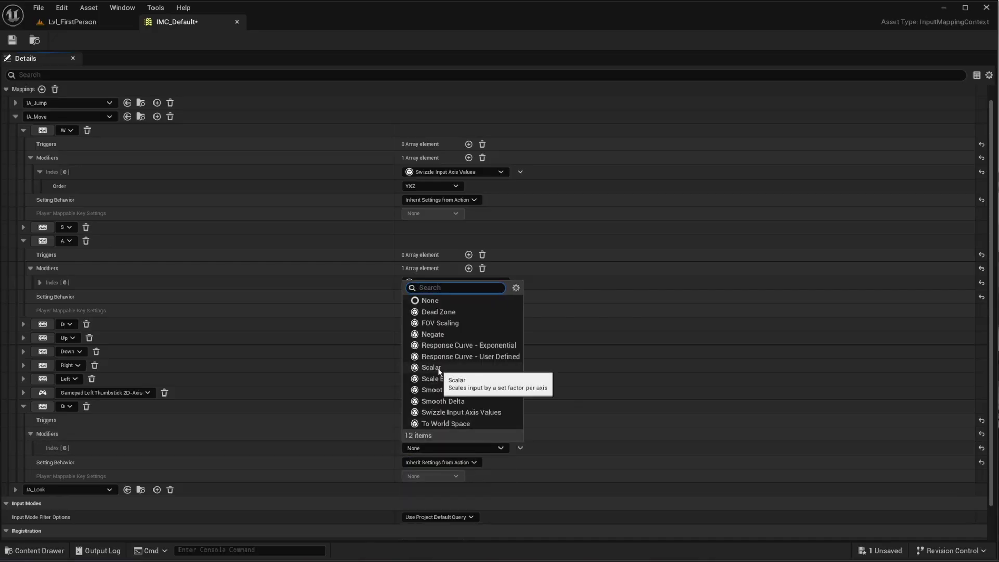
{"action": "left_click", "coordinate": [437, 335]}
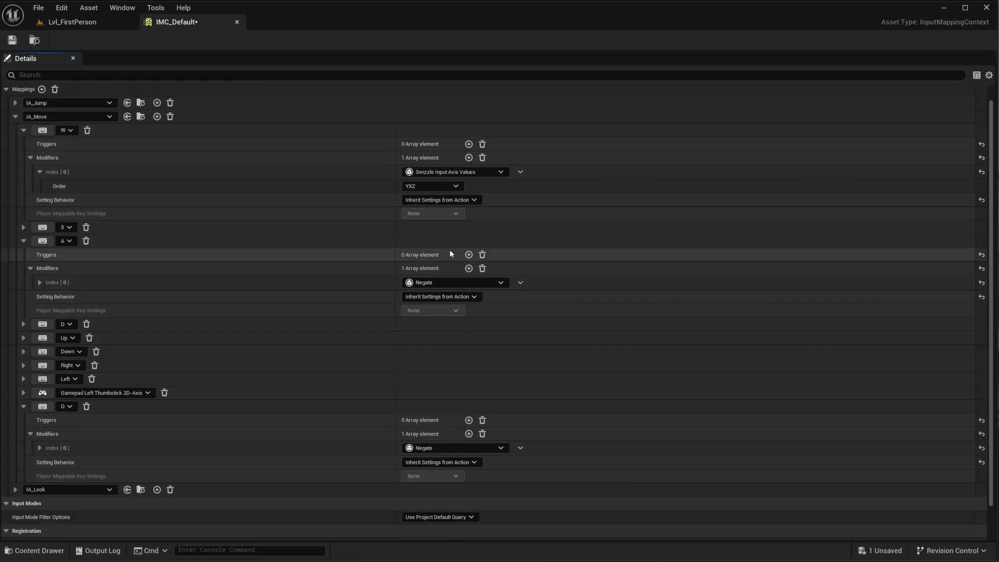
- Collapse the Q and A mappings and add a new Z key mapping to IA_Move
{"action": "left_click", "coordinate": [23, 406]}
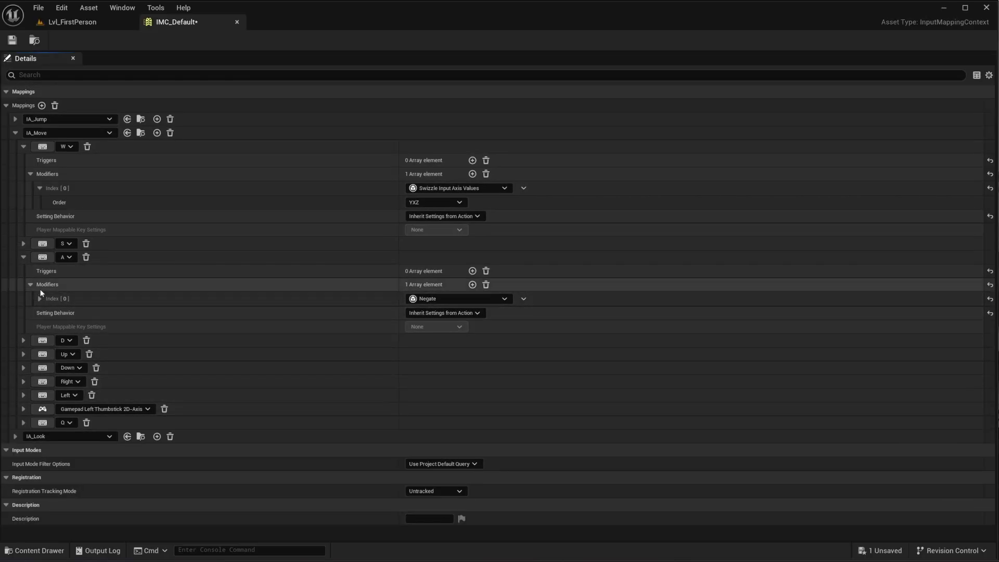
{"action": "left_click", "coordinate": [23, 257]}
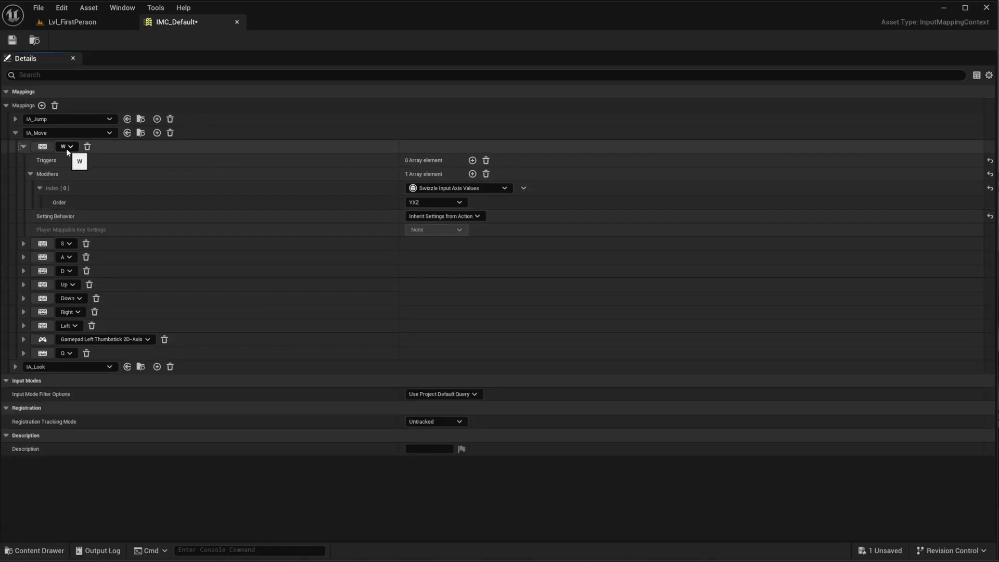
{"action": "left_click", "coordinate": [156, 133]}
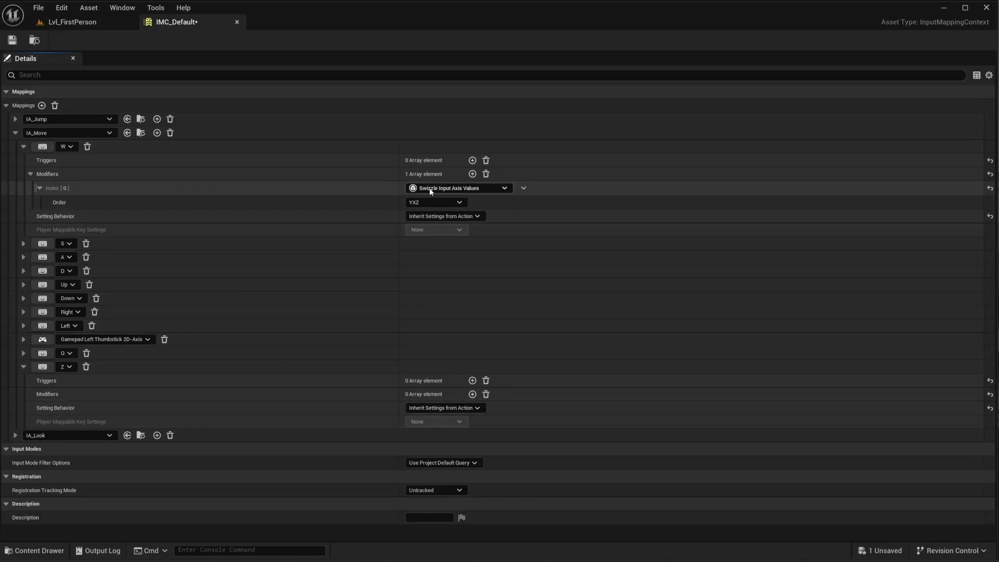
{"action": "left_click", "coordinate": [423, 408]}
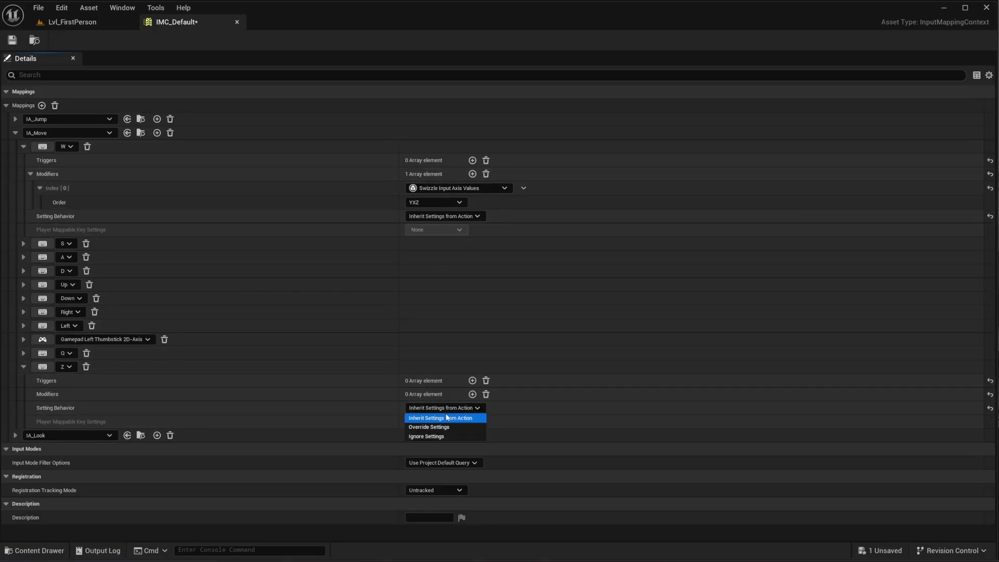
{"action": "left_click", "coordinate": [435, 407]}
- Give the Z mapping a Swizzle Input Axis Values modifier (YXZ order) and save IMC_Default
{"action": "left_click", "coordinate": [473, 394]}
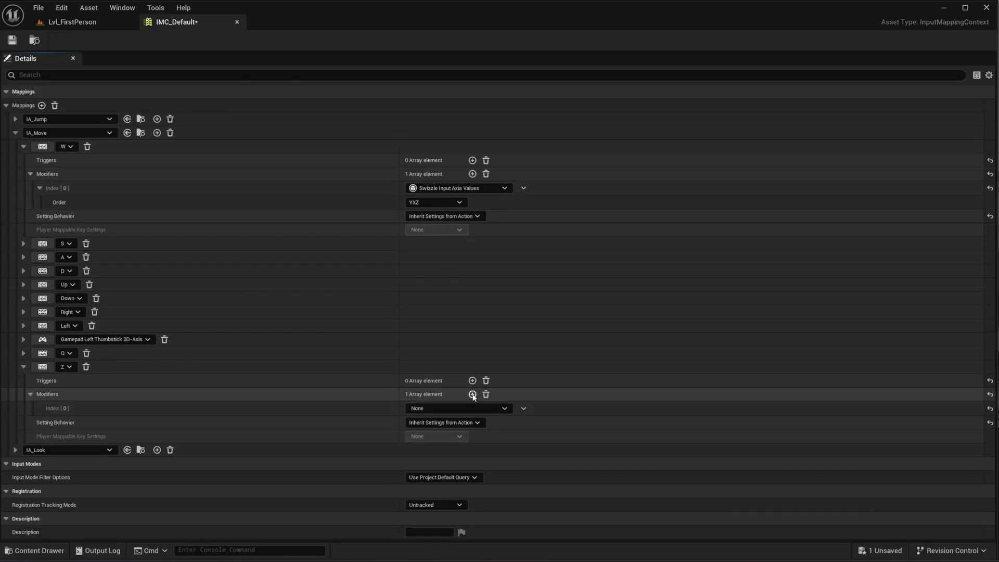
{"action": "left_click", "coordinate": [453, 406]}
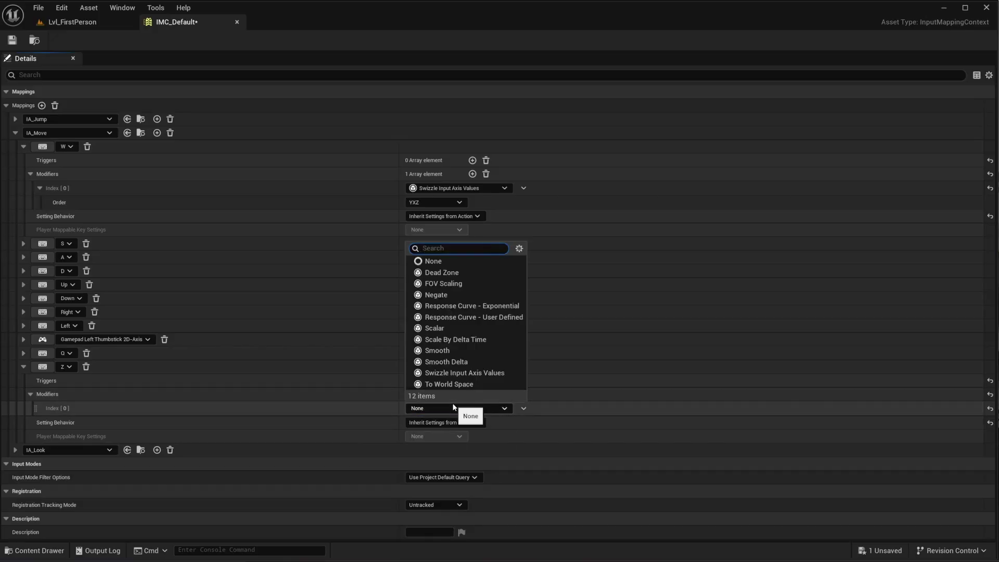
{"action": "left_click", "coordinate": [457, 373]}
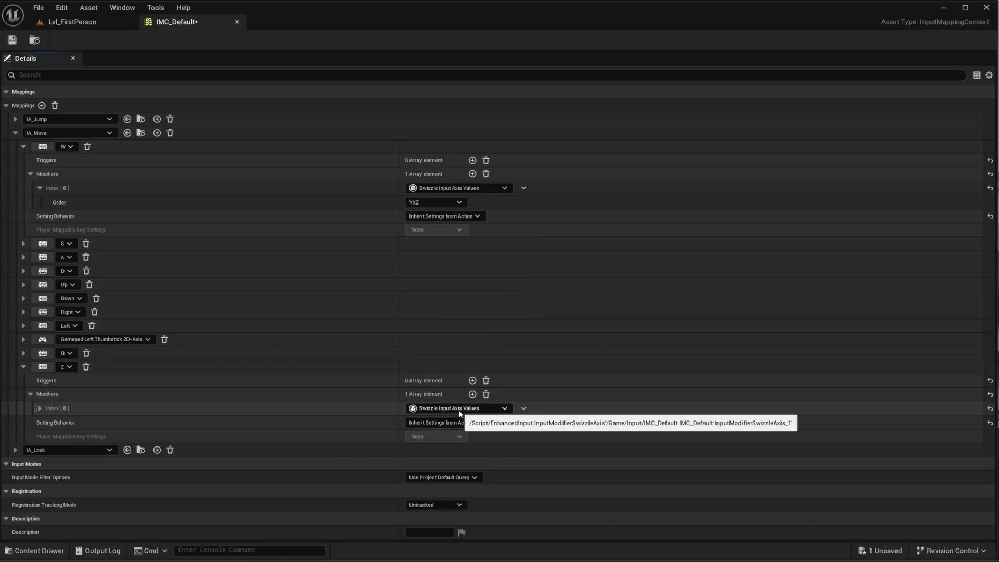
{"action": "left_click", "coordinate": [40, 409]}
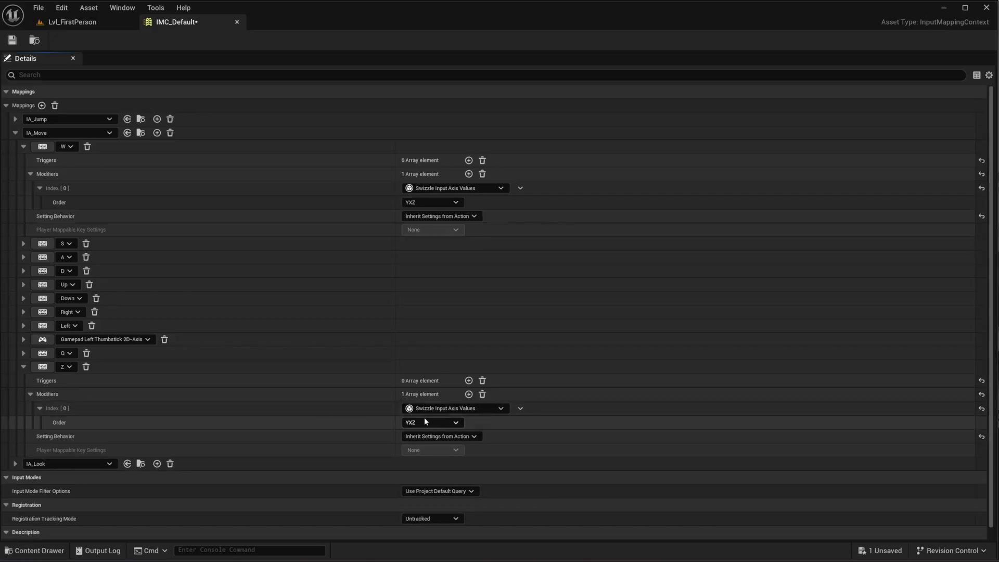
{"action": "left_click", "coordinate": [12, 44]}
{"action": "left_click", "coordinate": [72, 22]}
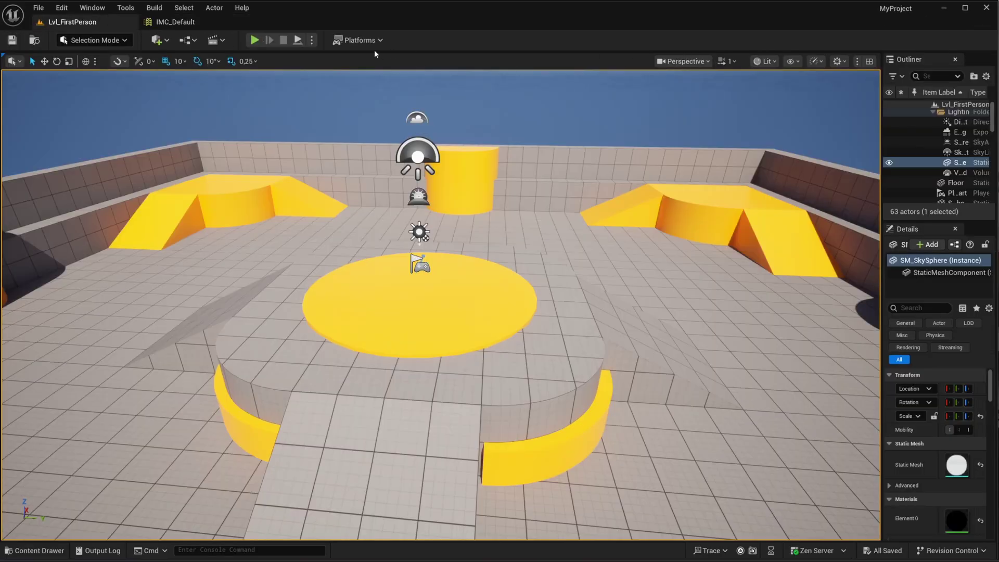
{"action": "left_click", "coordinate": [262, 40]}
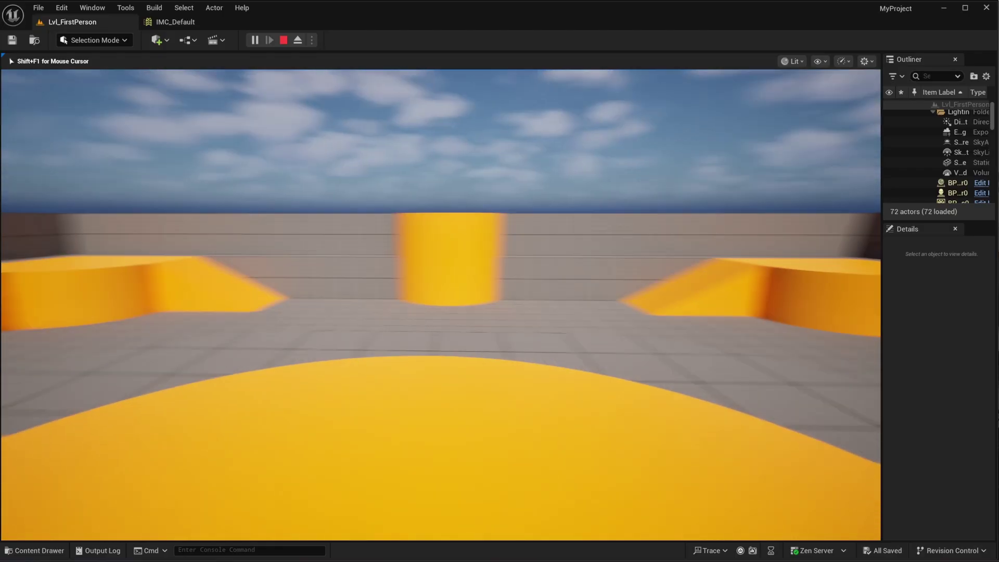
{"action": "key", "text": "w"}
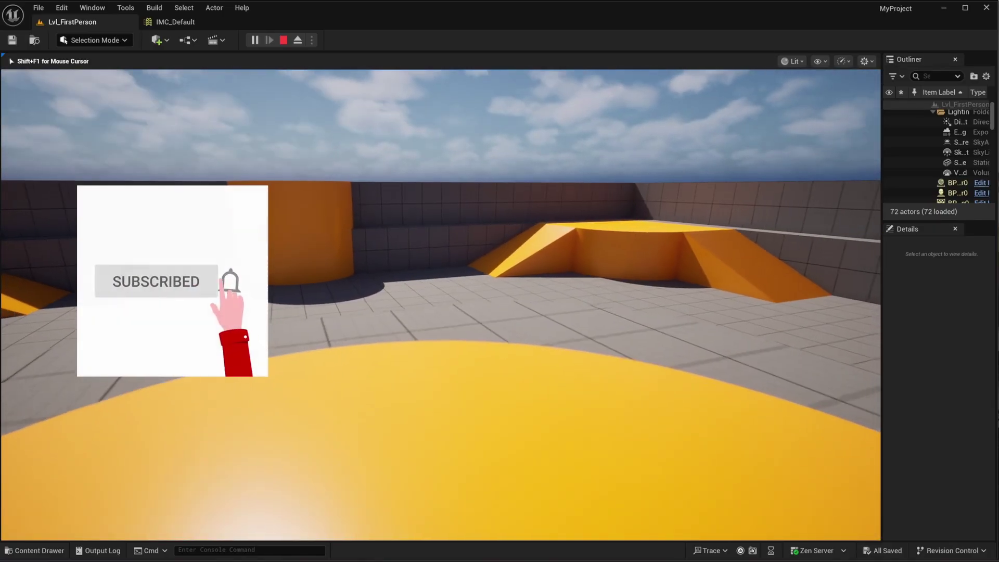
{"action": "key", "text": "w"}
{"action": "key", "text": "space"}
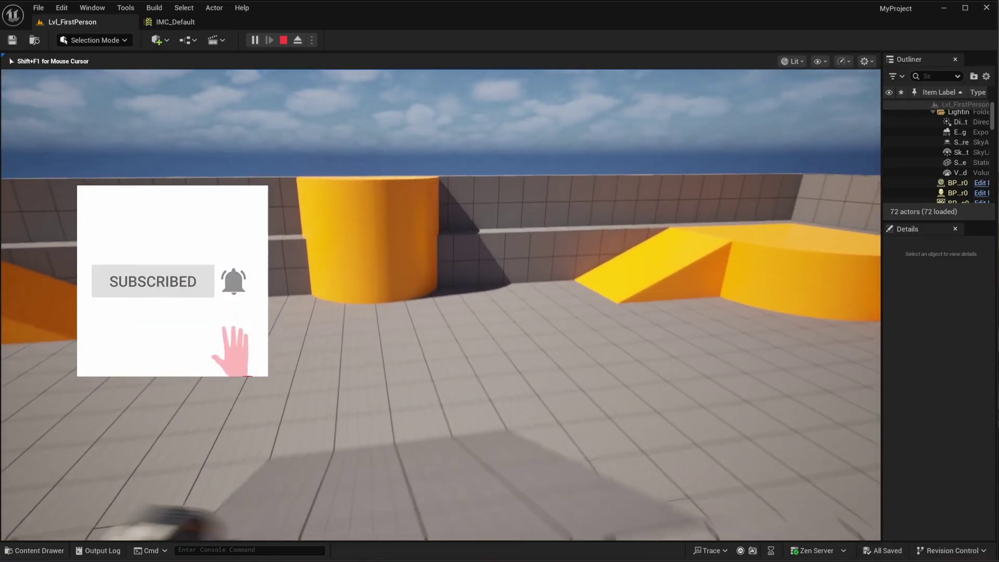
- Stop playing and fly the viewport camera up to frame the whole arena from above
{"action": "key", "text": "Escape"}
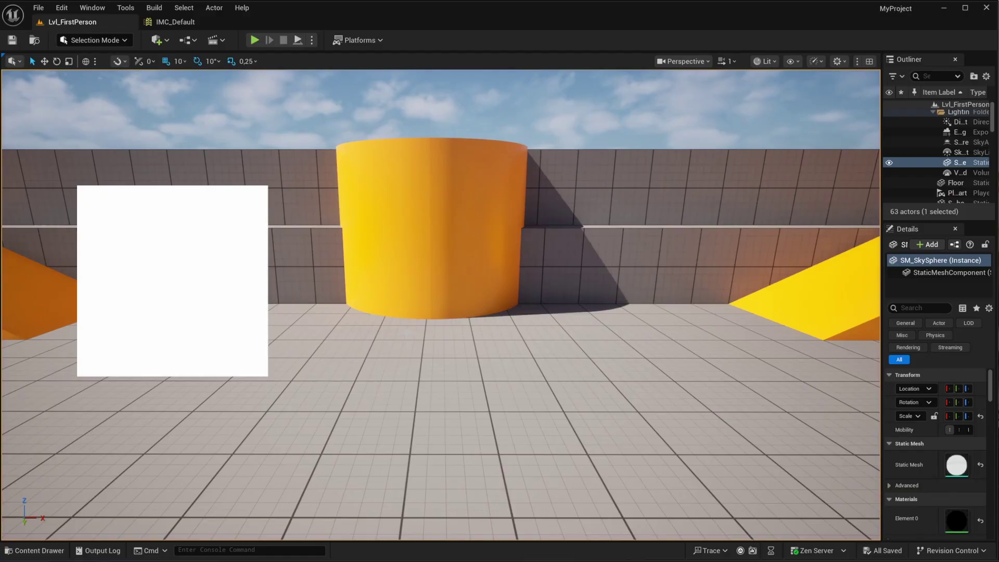
{"action": "right_click_drag", "start_coordinate": [441, 305], "coordinate": [219, 322]}
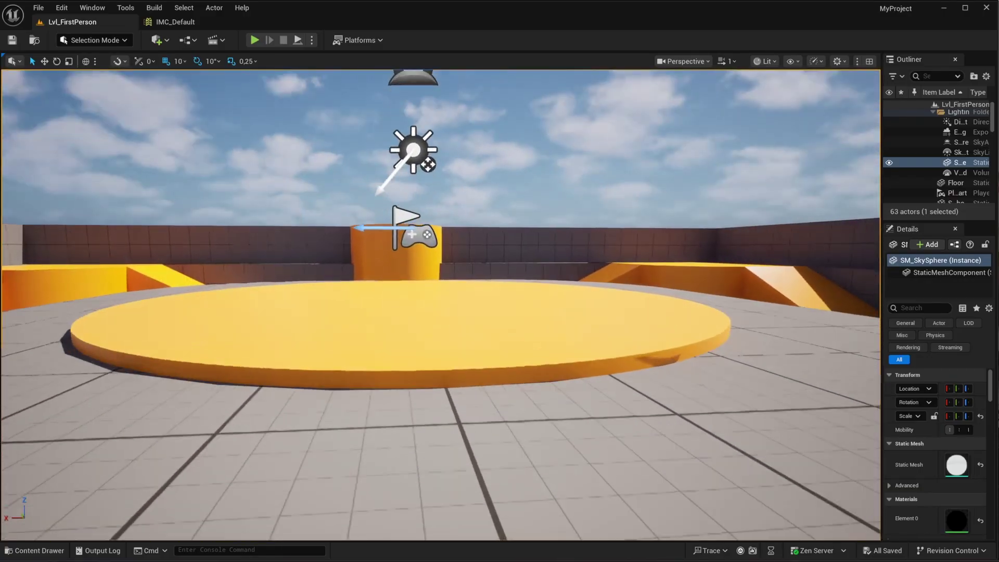
{"action": "right_click_drag", "start_coordinate": [441, 305], "coordinate": [664, 396]}
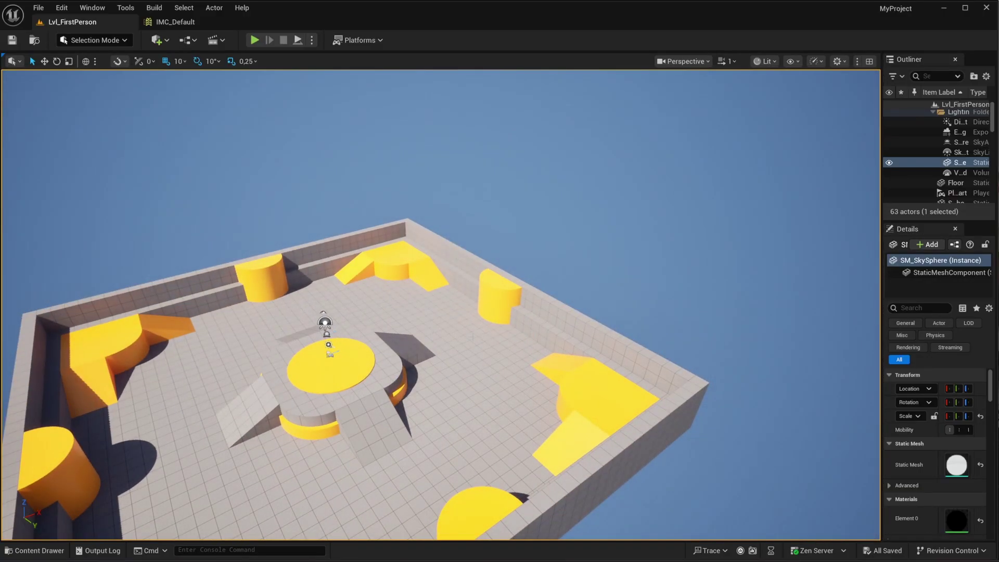
{"action": "right_click_drag", "start_coordinate": [453, 325], "coordinate": [408, 333]}
{"action": "right_click_drag", "start_coordinate": [494, 303], "coordinate": [536, 309]}
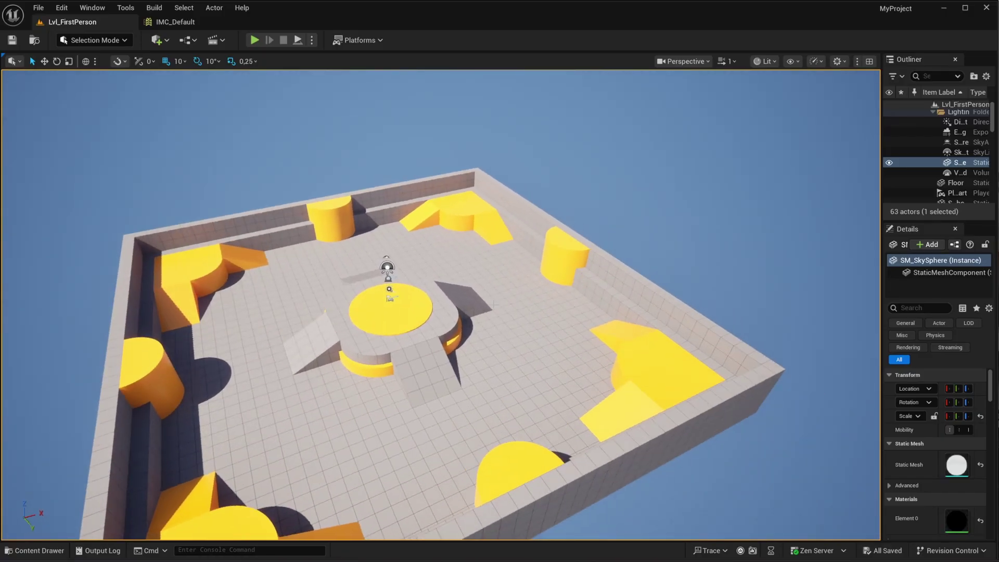